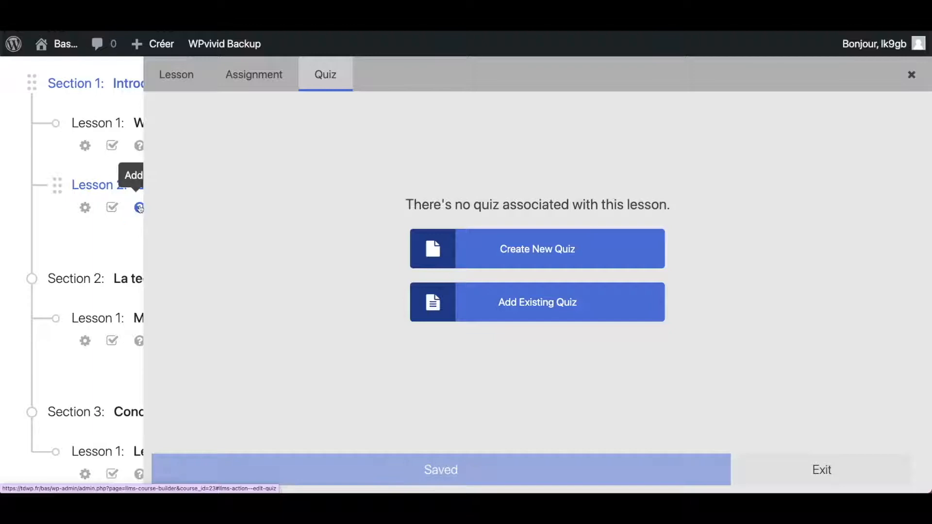
Create a new quiz for the QCM lesson and set it to published
click(562, 257)
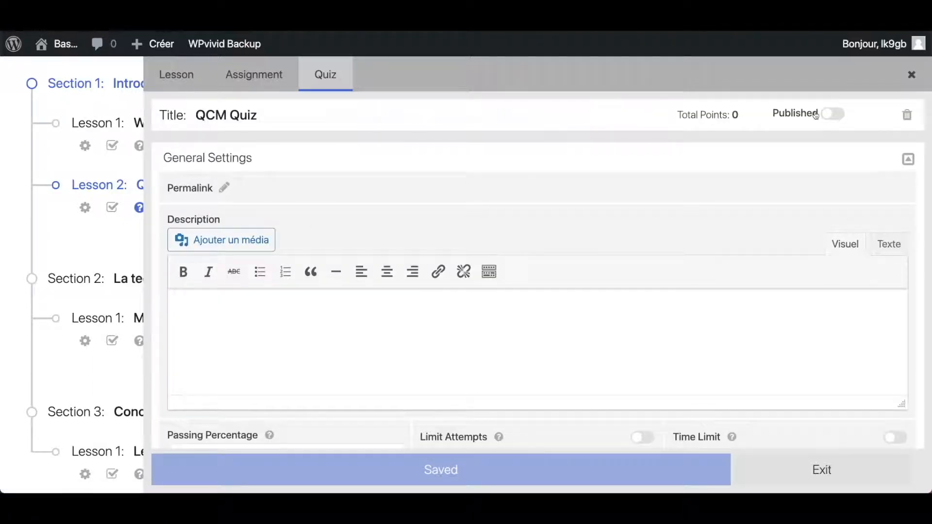
click(831, 117)
Set the quiz's passing percentage to 80
scroll(366, 337, down, 5)
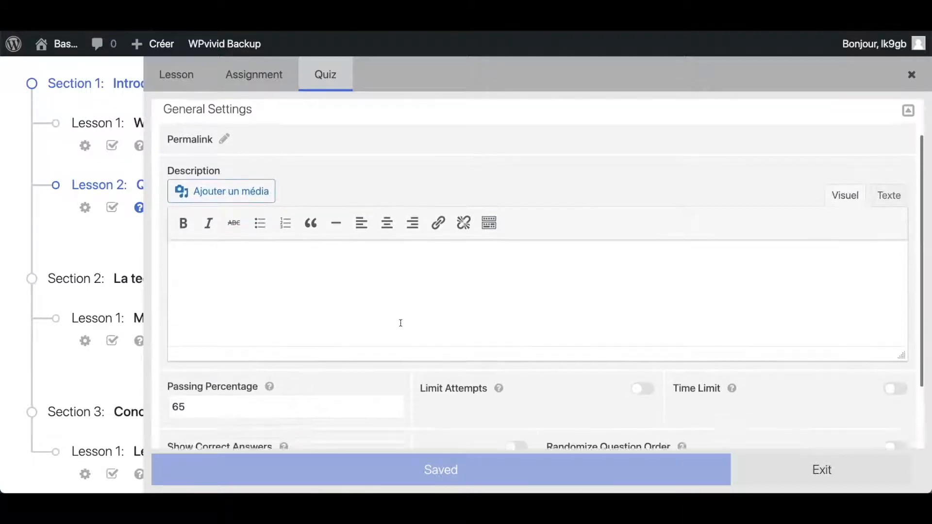
click(219, 338)
double_click(216, 339)
text(80)
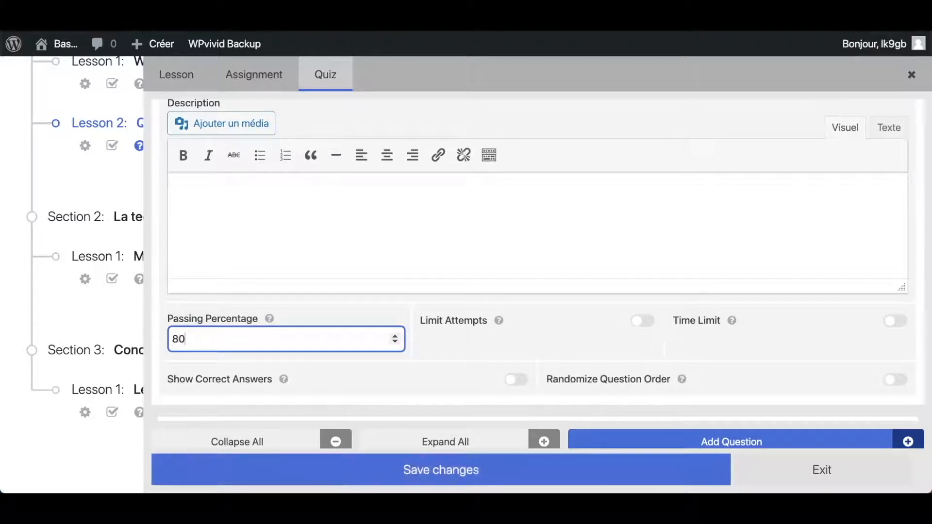
key(Return)
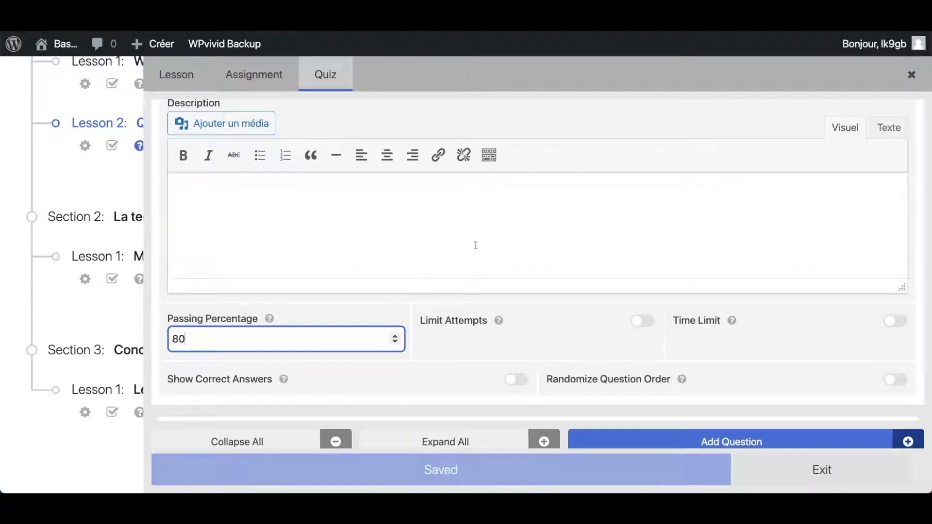
Enable the quiz's time limit and attempt limit, setting each of them to 1
click(898, 324)
scroll(707, 331, down, 3)
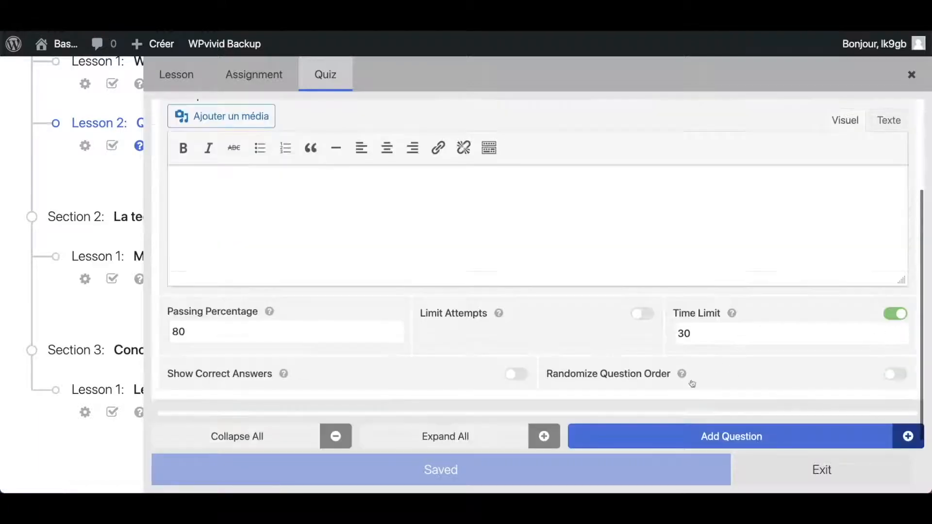
click(723, 327)
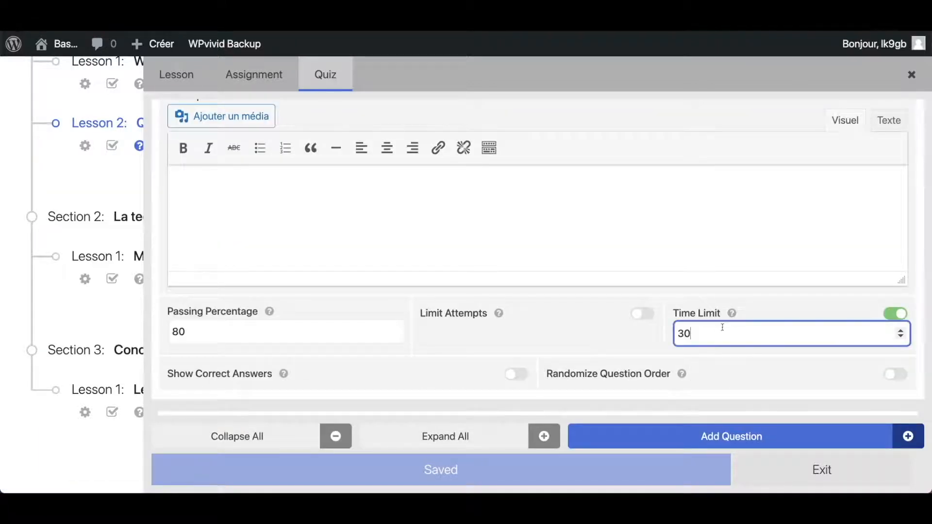
drag(718, 335, 572, 336)
text(1)
click(640, 313)
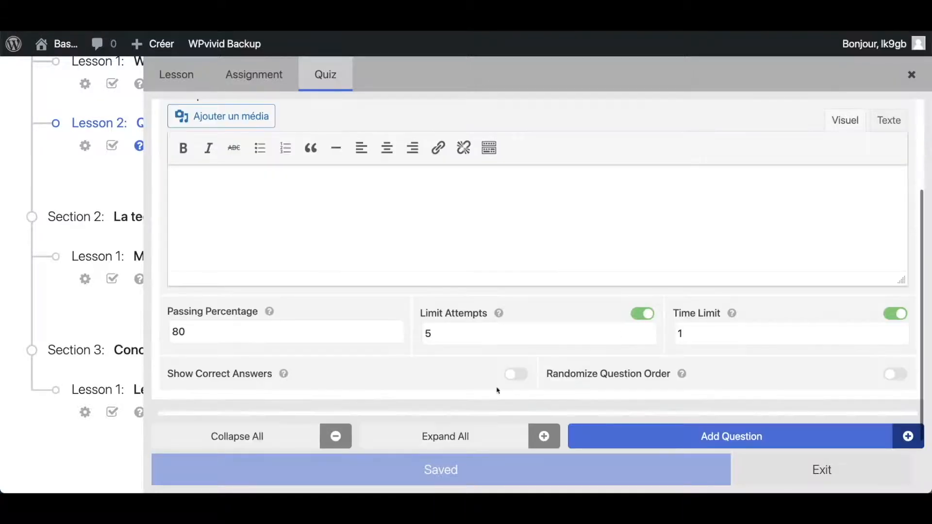
double_click(473, 326)
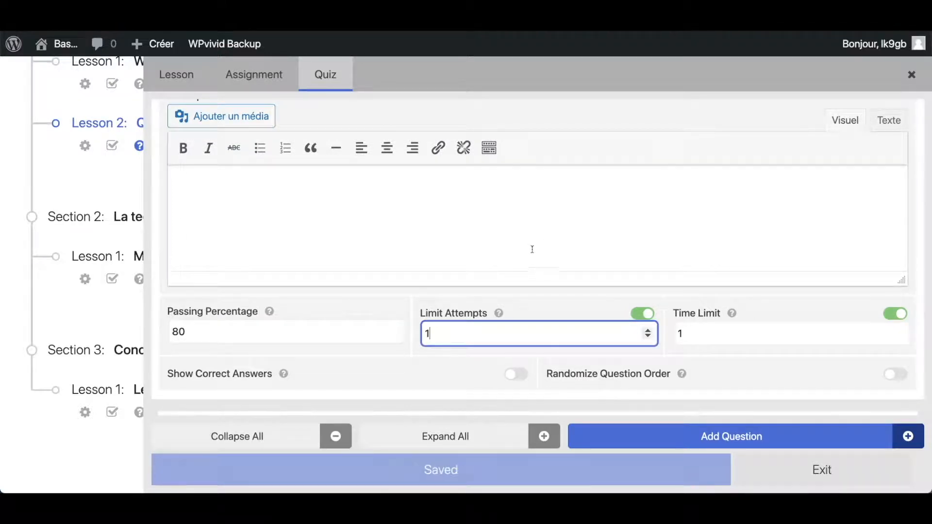
Turn on showing correct answers and randomizing the question order for the quiz
click(517, 378)
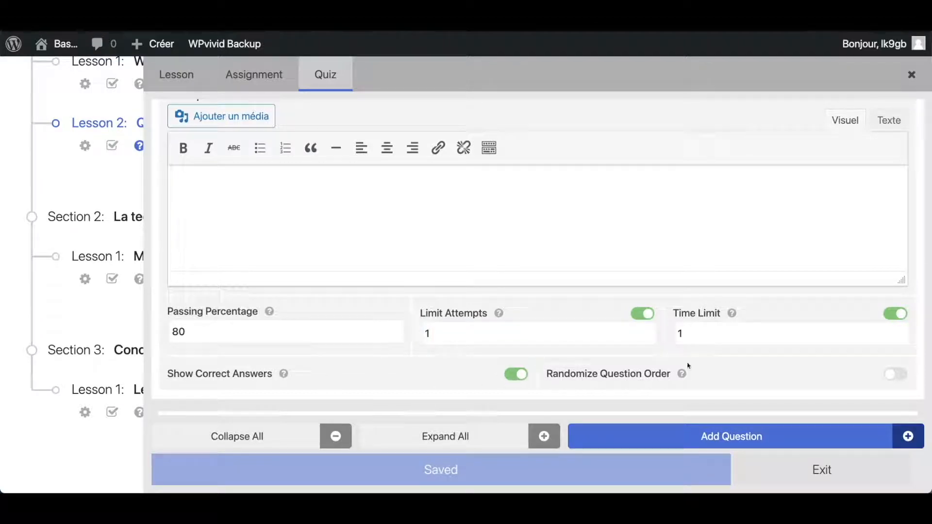
click(891, 381)
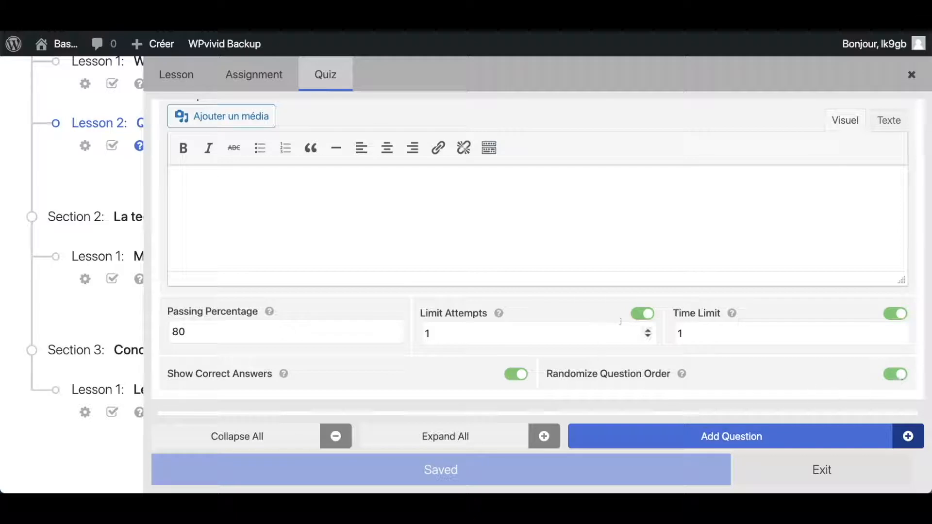
Set the quiz's attempt limit to 3
click(508, 330)
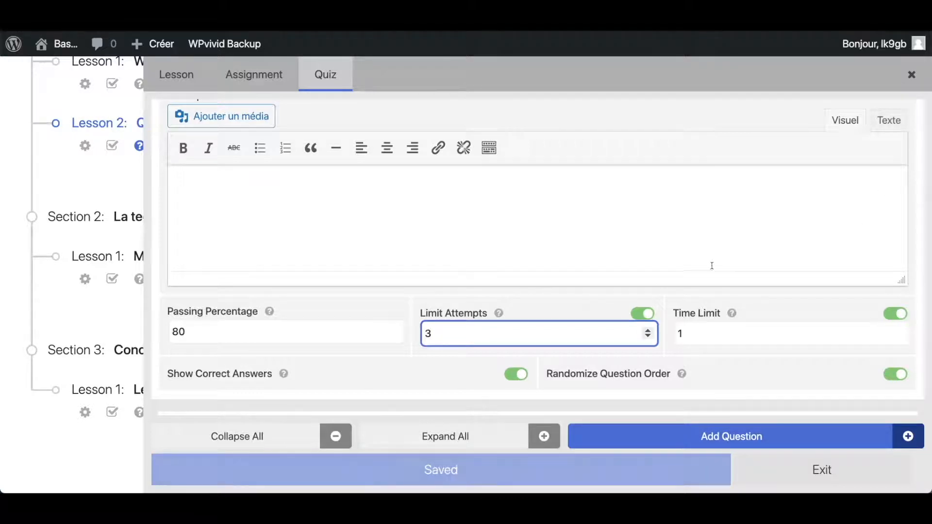
scroll(716, 273, up, 2)
scroll(651, 263, down, 2)
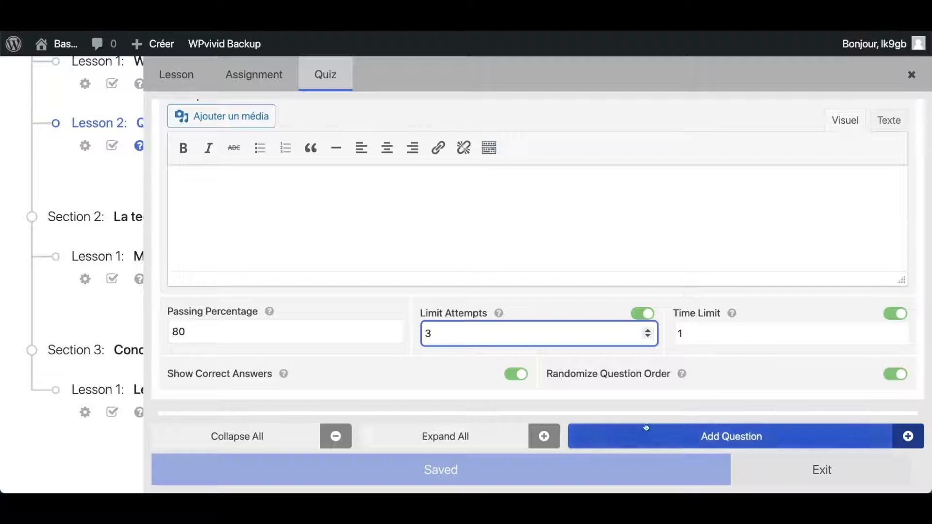
Examine the question types that can be added to the quiz, especially the advanced ones
click(687, 442)
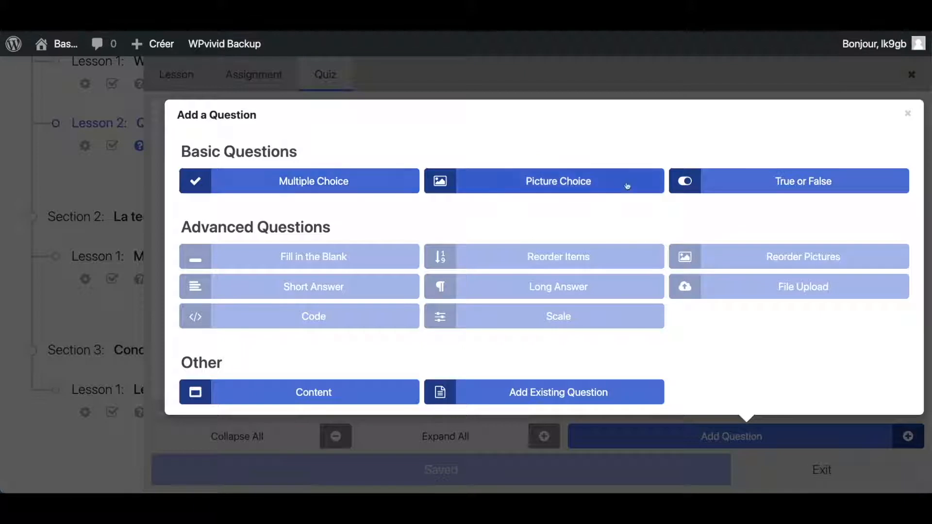
drag(166, 231, 805, 336)
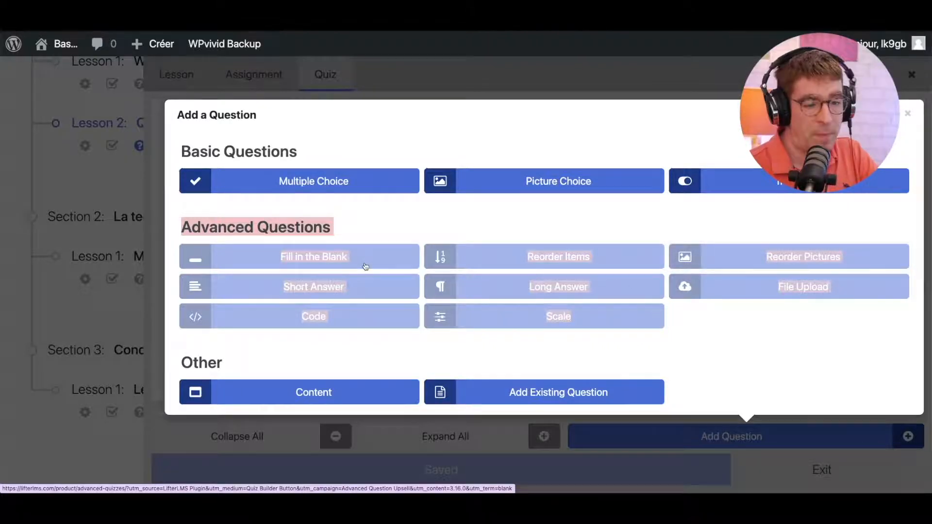
click(460, 238)
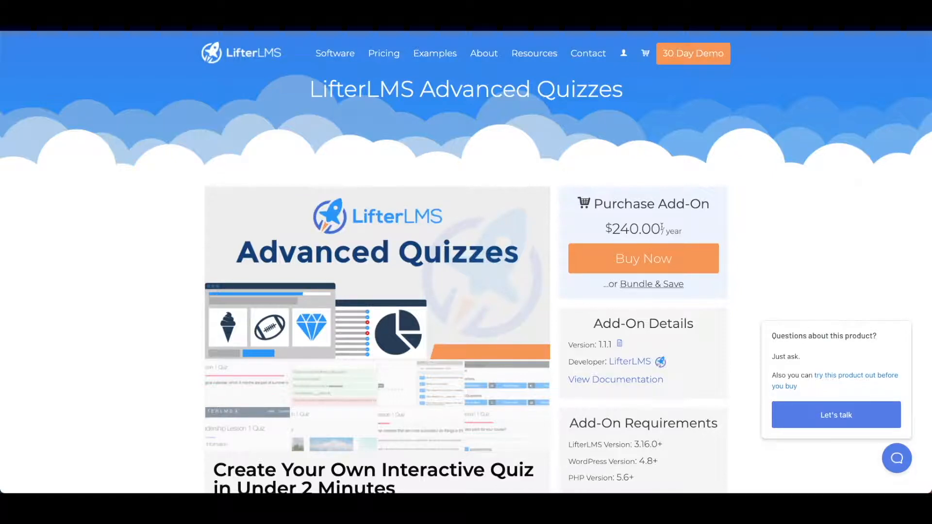
Review the LifterLMS Advanced Quizzes add-on page, and dismiss the question type selection for the quiz
scroll(660, 232, down, 10)
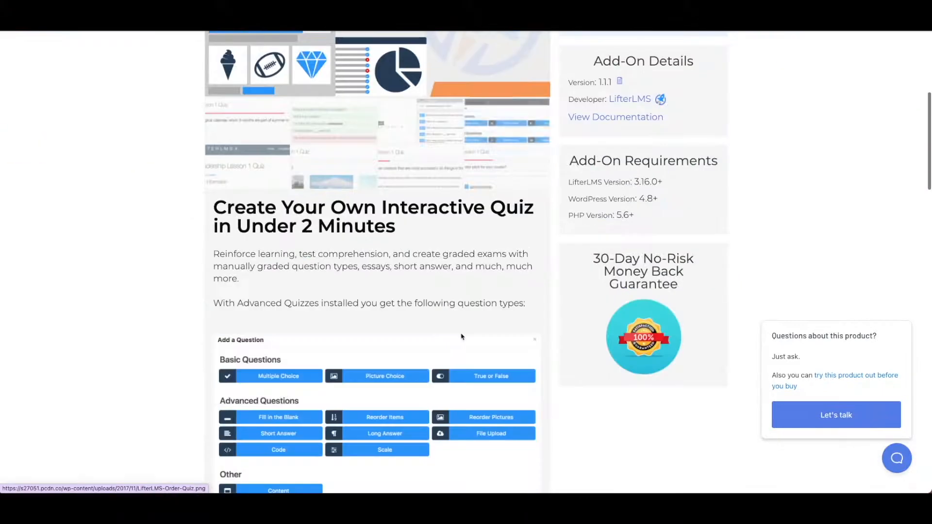
scroll(466, 330, up, 6)
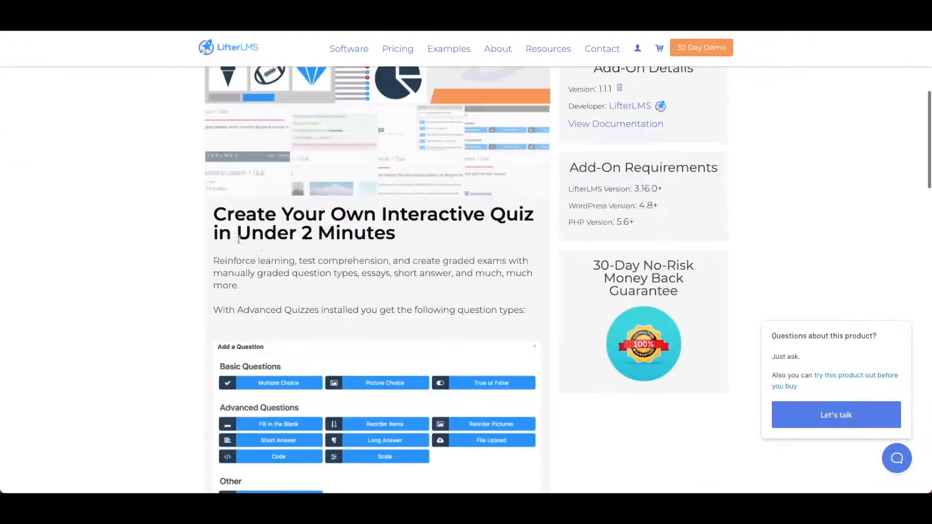
scroll(280, 362, down, 1)
scroll(398, 378, down, 1)
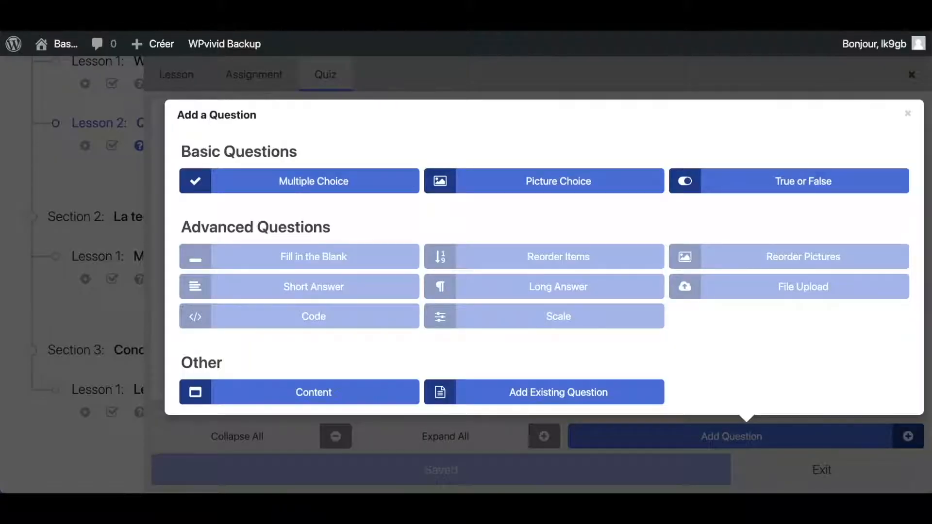
click(906, 112)
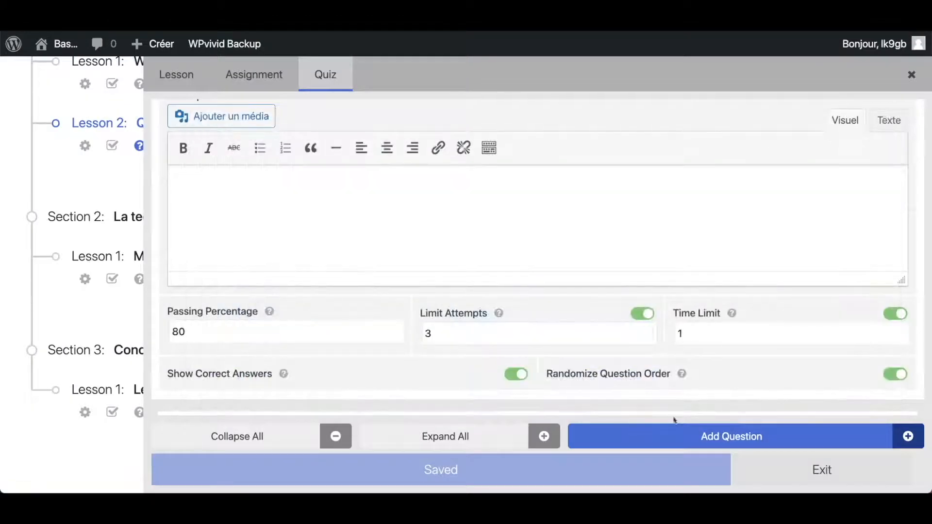
Add two multiple-choice questions to the quiz
click(686, 437)
click(341, 184)
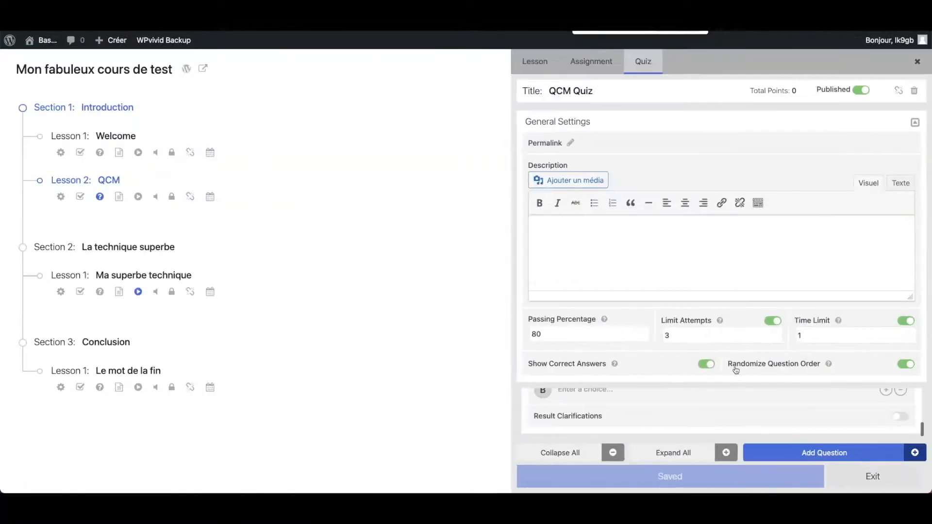
click(809, 454)
click(620, 270)
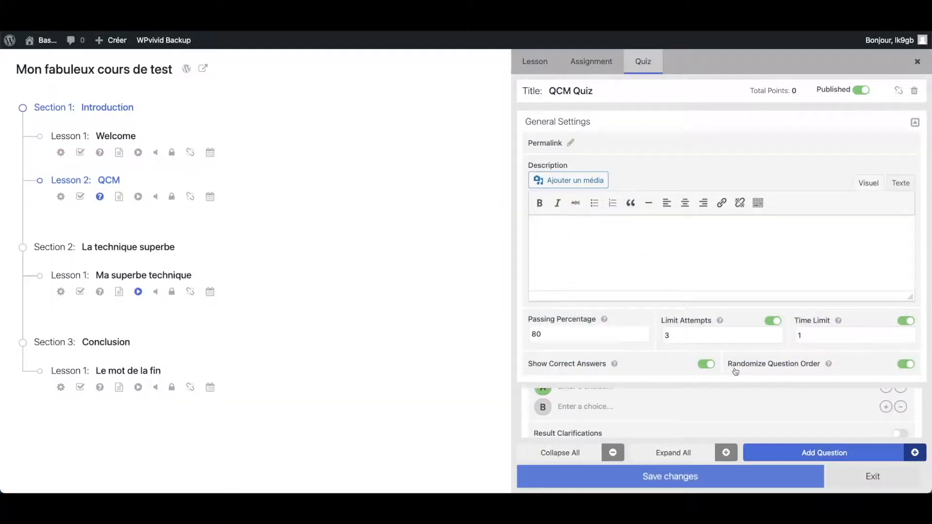
Enter "Le ciel est" as the text of the first question
key(super+minus)
key(super+minus)
key(super+minus)
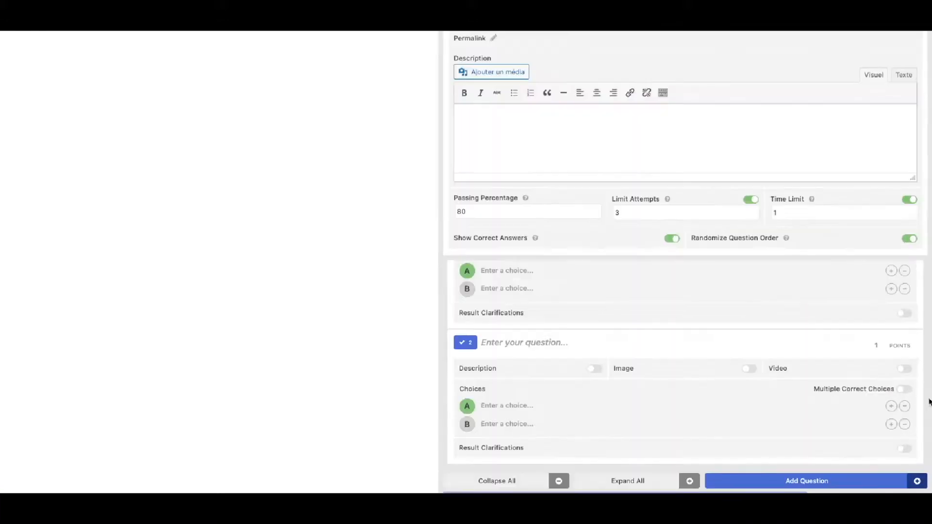
scroll(758, 330, up, 3)
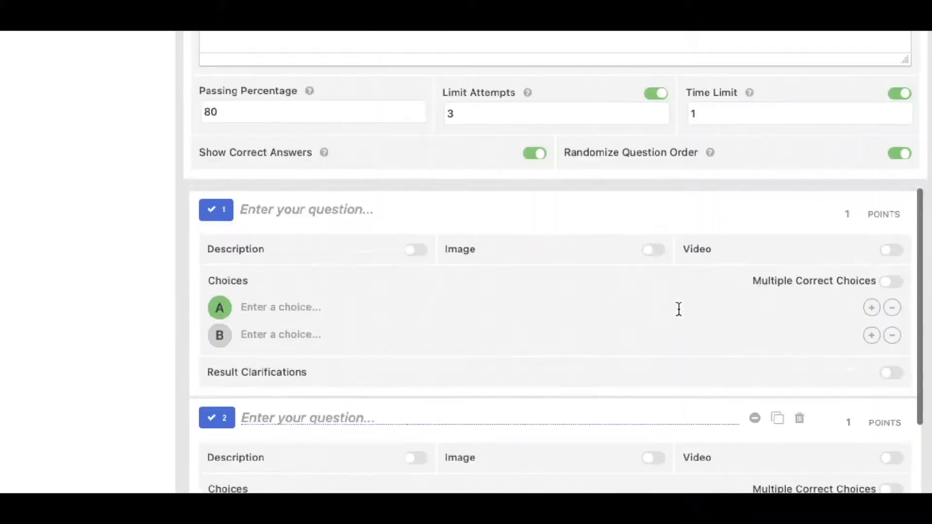
click(310, 210)
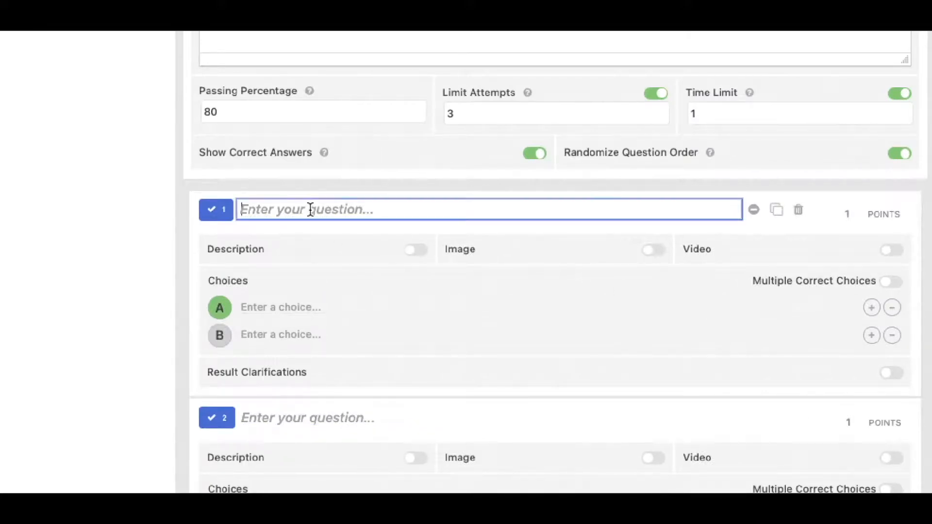
text(Le ciel est)
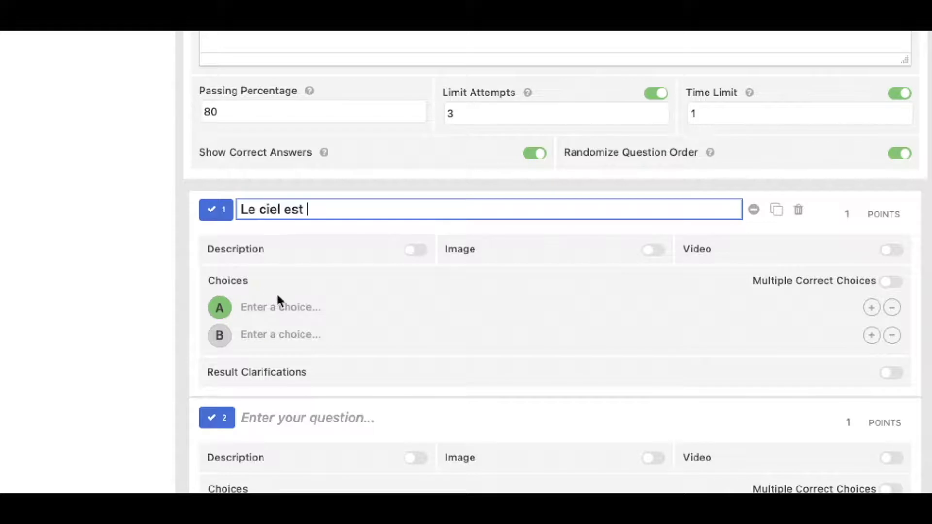
Give the first question the choices "bleu" and "rouge vif", with "bleu" marked as the correct answer
click(268, 302)
text(bleu)
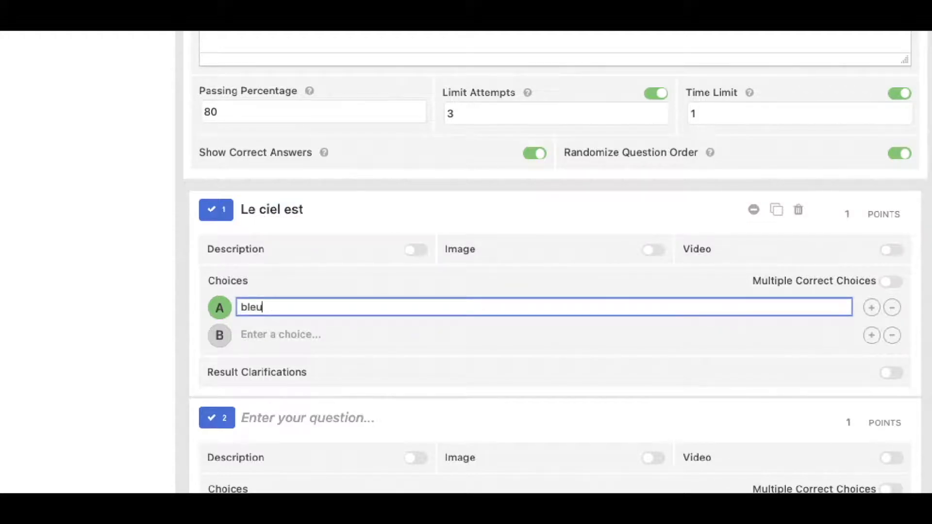
click(319, 335)
text(rouge vif)
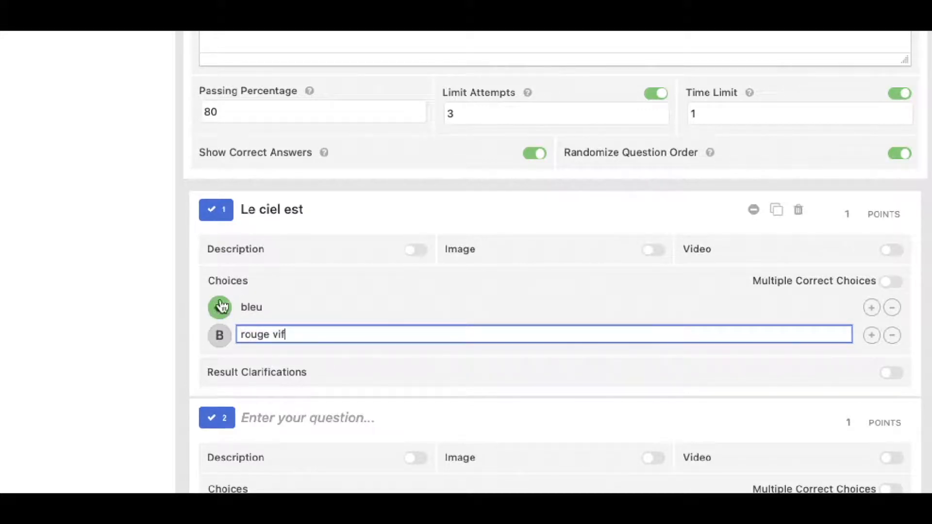
click(222, 338)
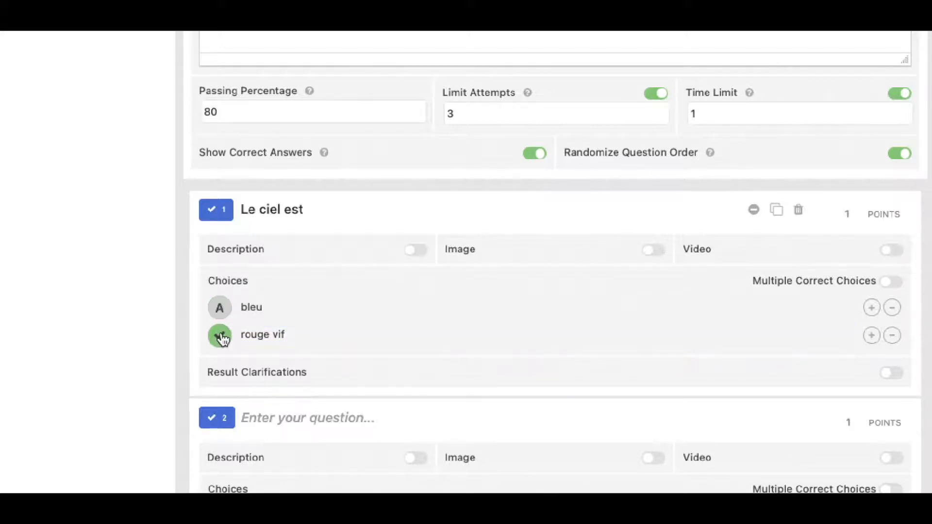
click(223, 318)
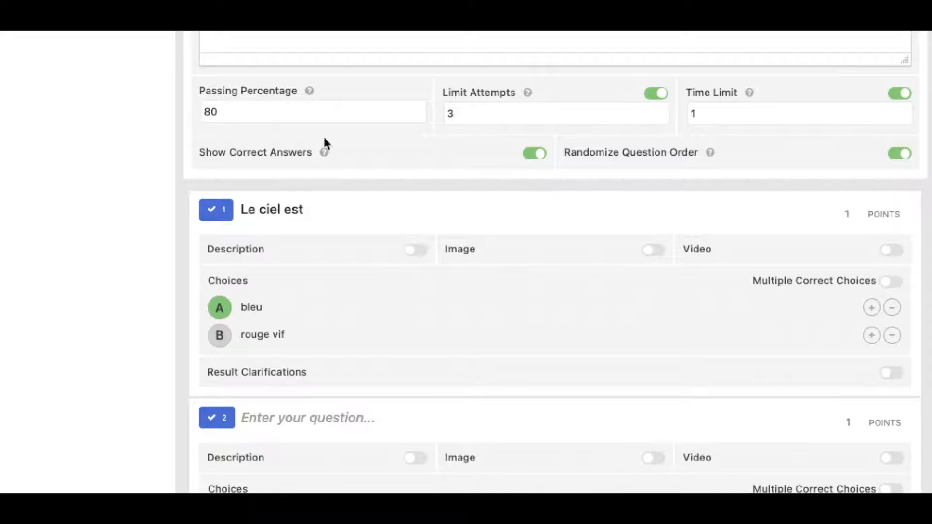
Enable result clarifications for the first question and enter "Toi même tu sais...." as the explanation
click(889, 374)
click(409, 451)
text(Toi même t)
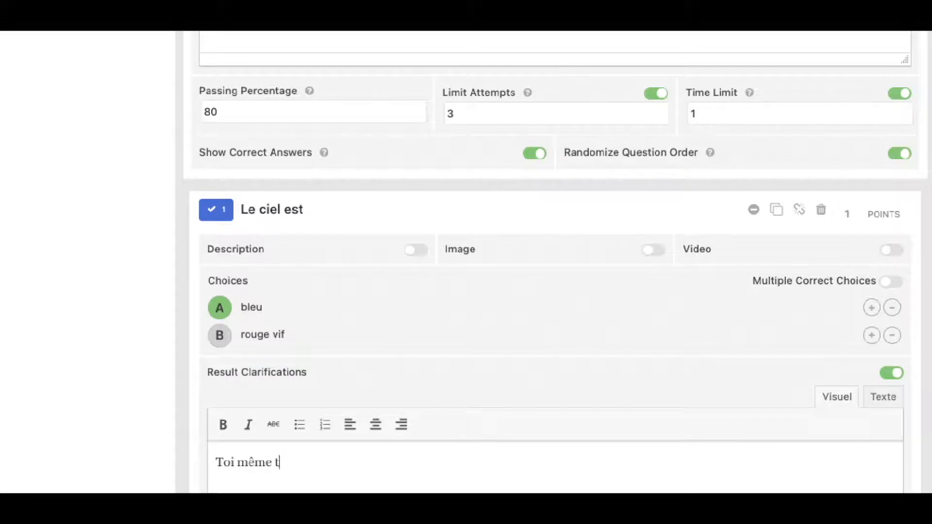
text(u sais....)
Delete the blank second question from the quiz
scroll(436, 345, down, 5)
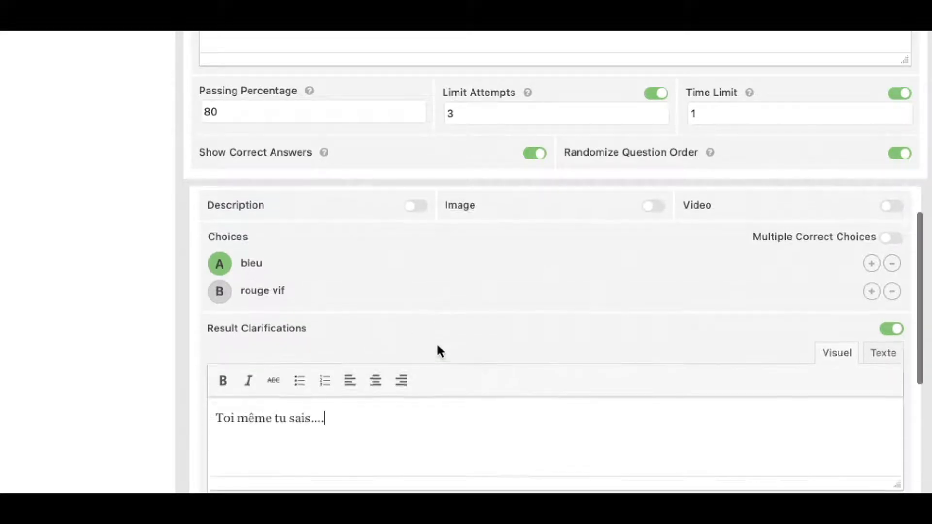
click(334, 360)
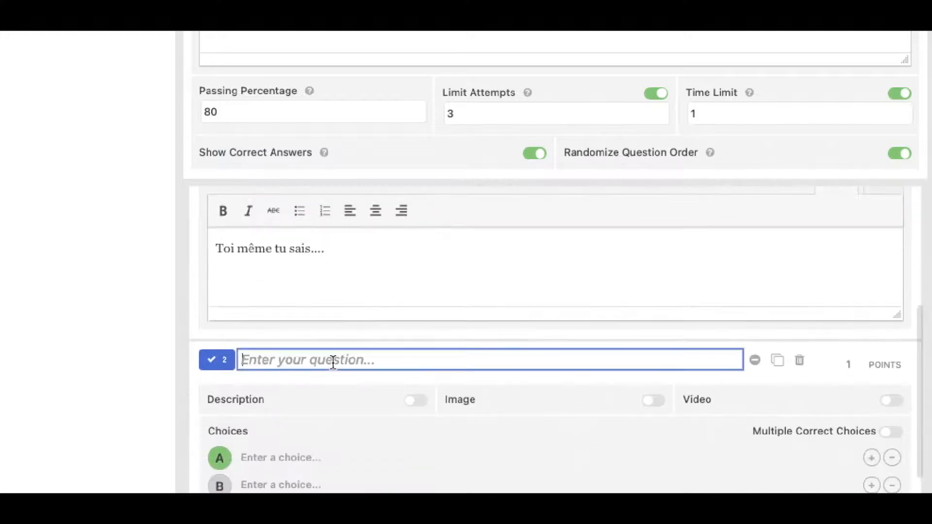
click(799, 360)
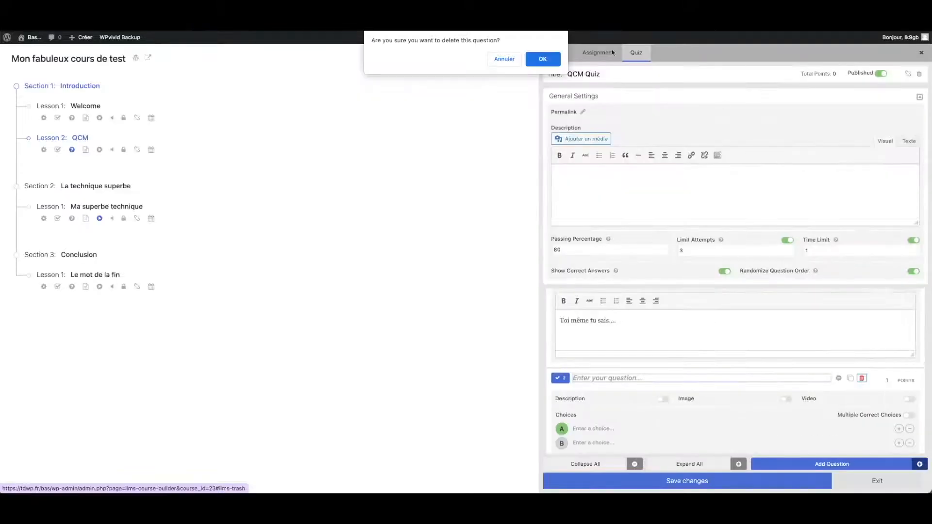
key(Return)
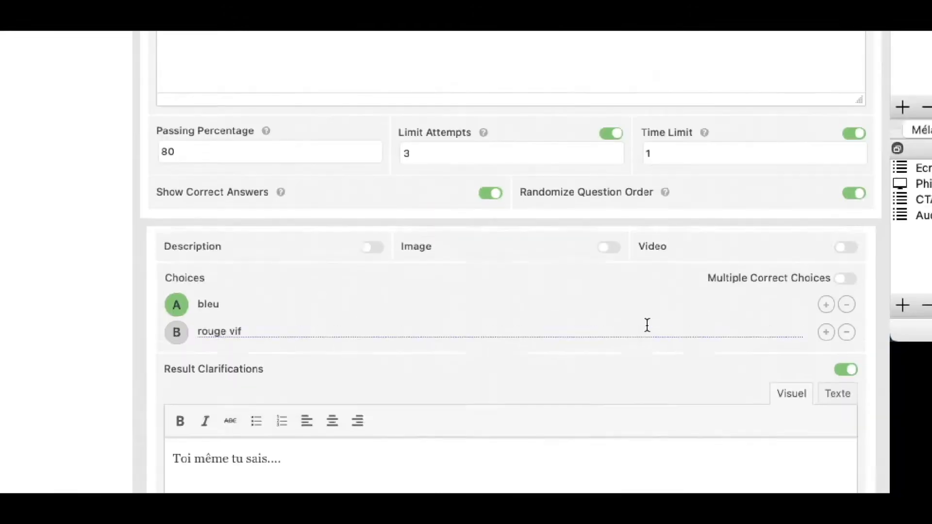
Duplicate the question "Le ciel est" and change choice A of the copy to "constant"
click(733, 254)
click(353, 277)
click(218, 371)
double_click(219, 372)
text(constant)
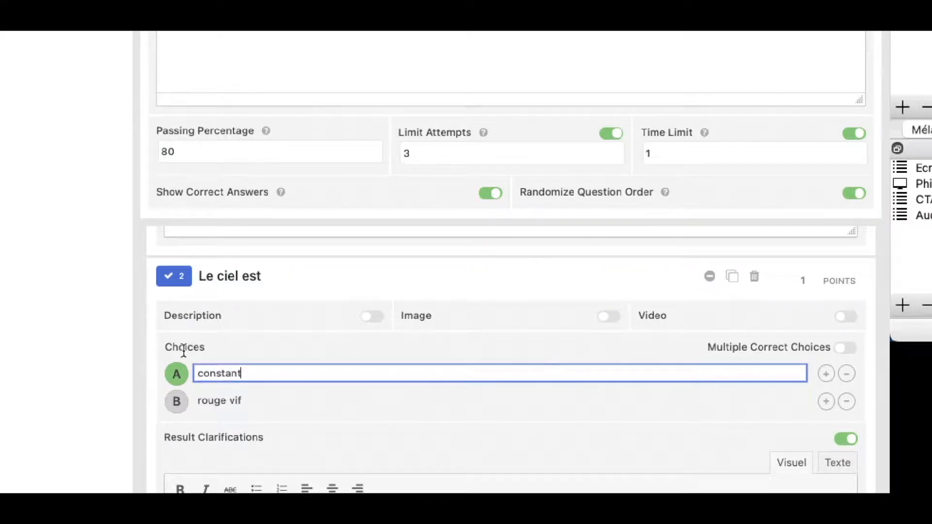
Change choice B of the second question to "Pas constant" and mark it as the correct answer
click(200, 399)
triple_click(213, 399)
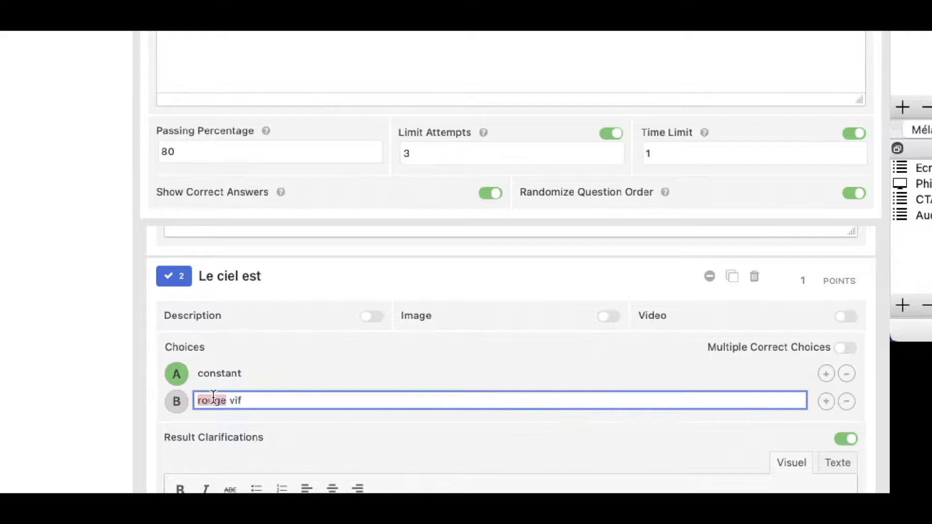
text(Pas constant)
click(176, 401)
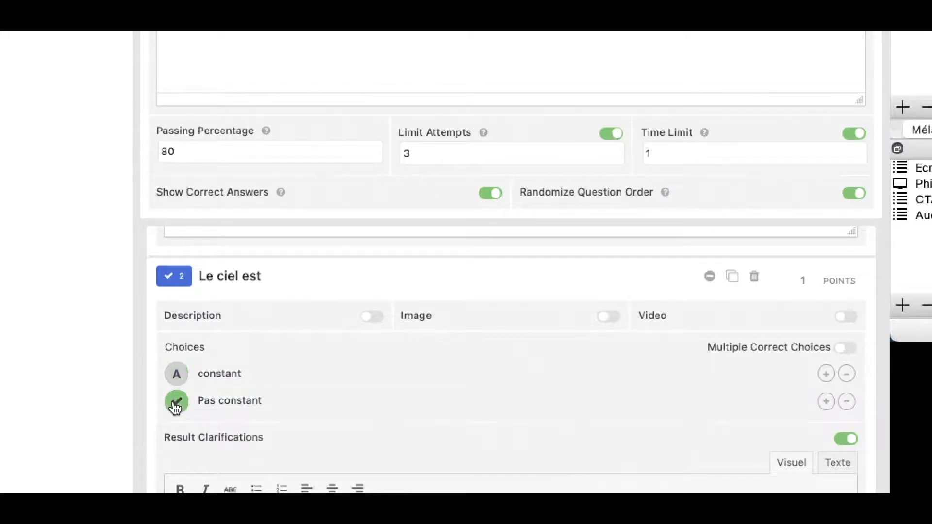
Allow multiple correct choices for the second question and mark "constant" as correct too
click(848, 348)
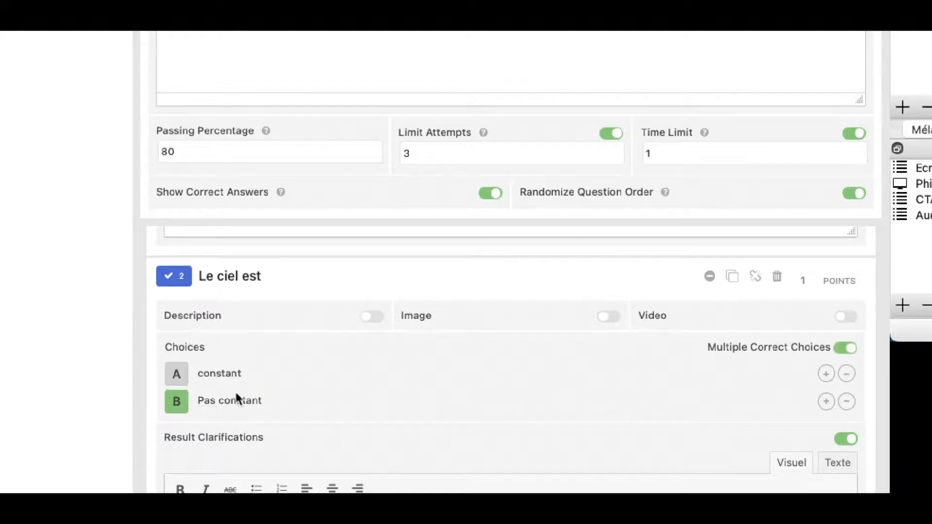
click(177, 374)
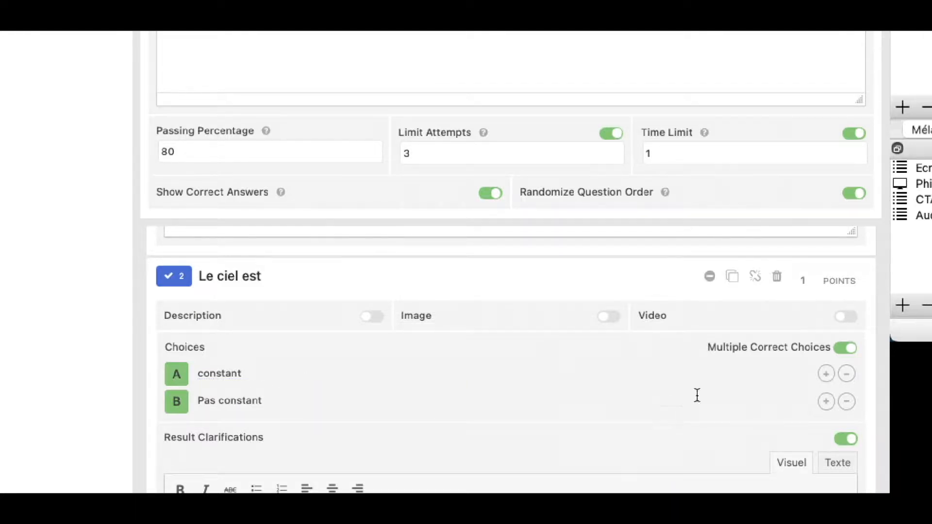
click(825, 402)
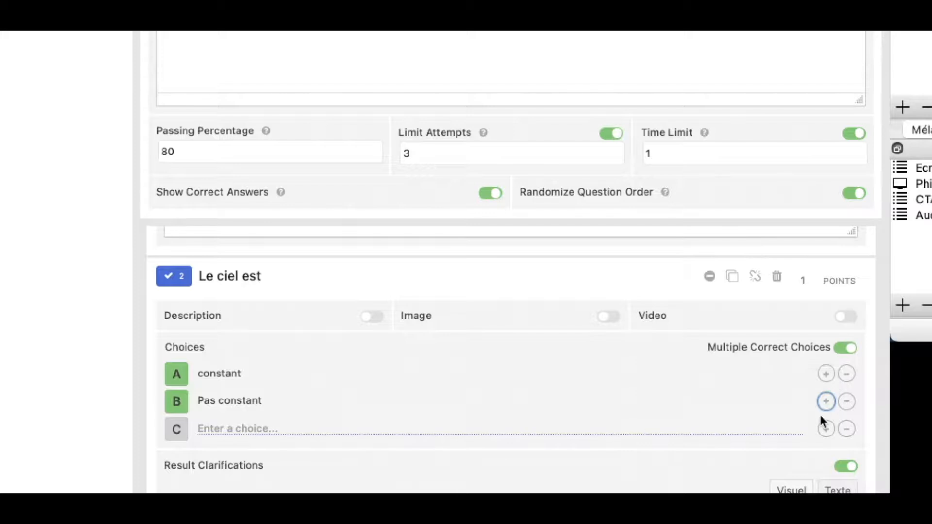
click(847, 430)
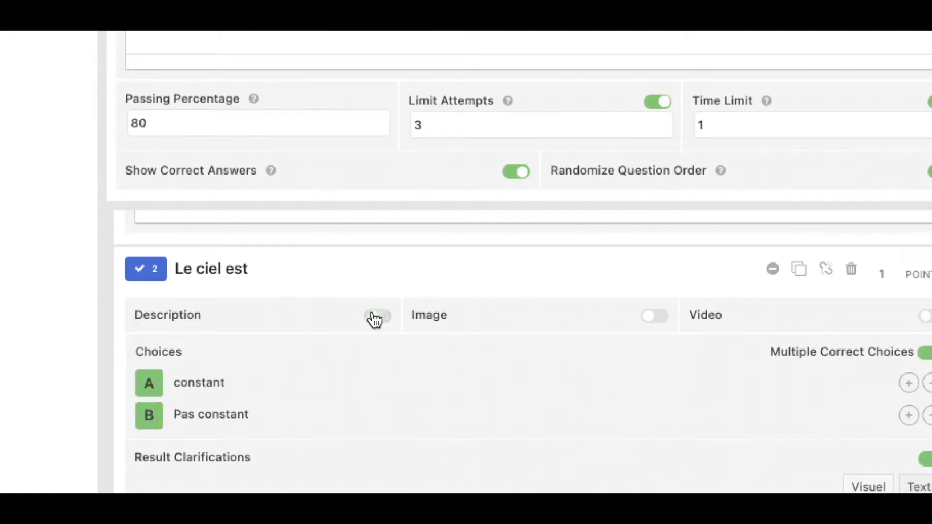
click(376, 318)
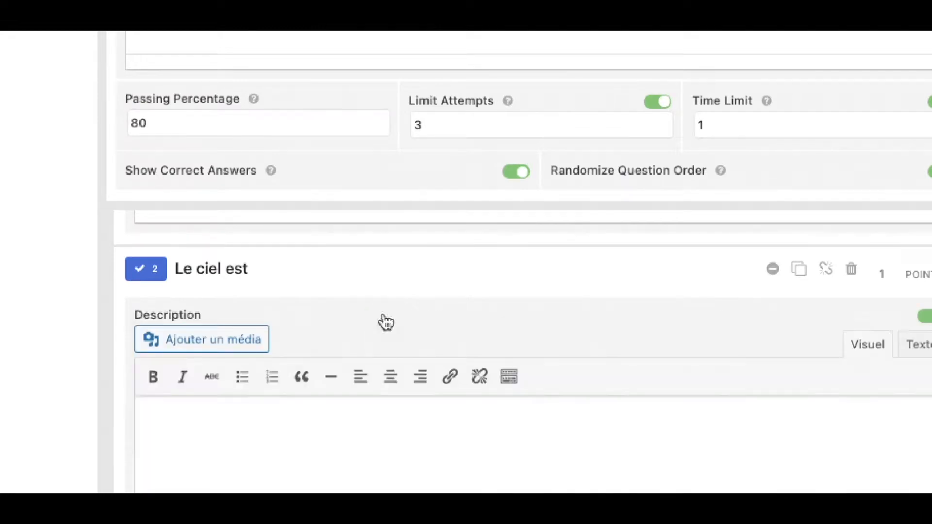
click(925, 319)
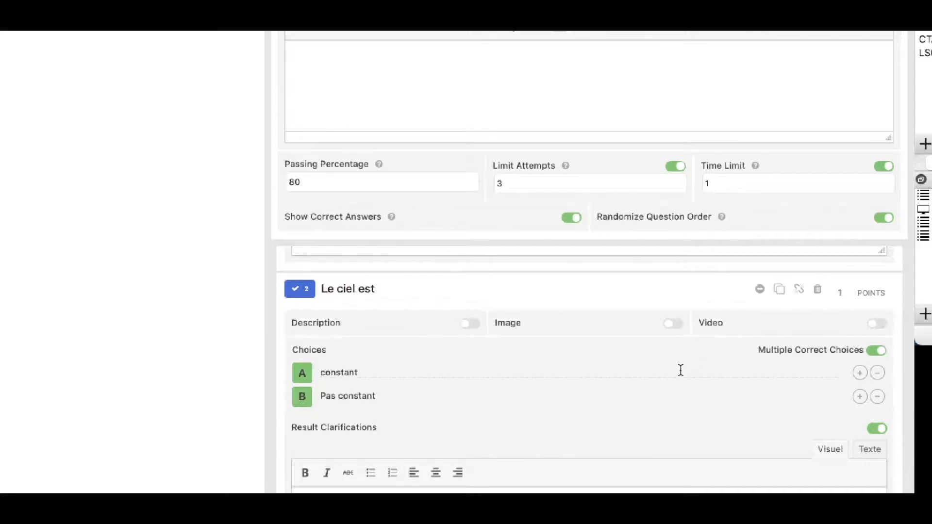
Collapse both "Le ciel est" questions and add a Picture Choice question to the quiz
scroll(681, 370, down, 2)
scroll(620, 373, up, 5)
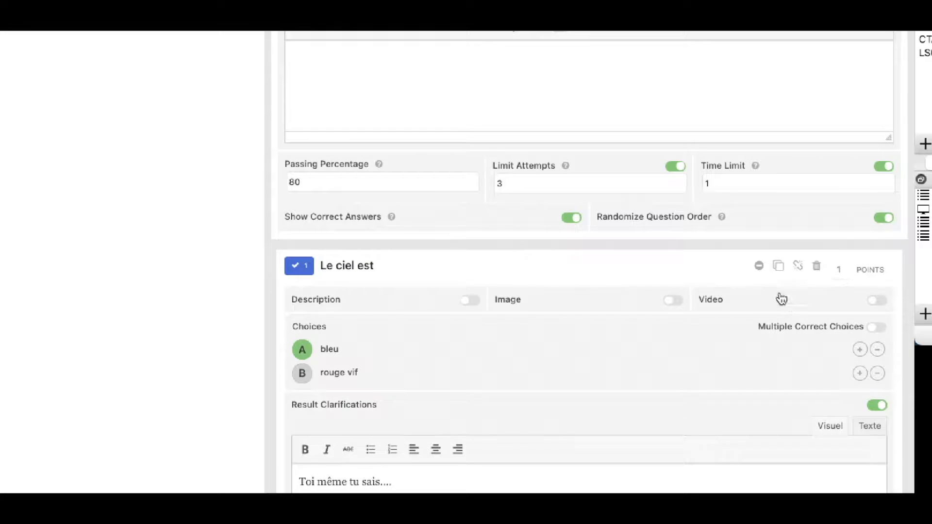
click(760, 266)
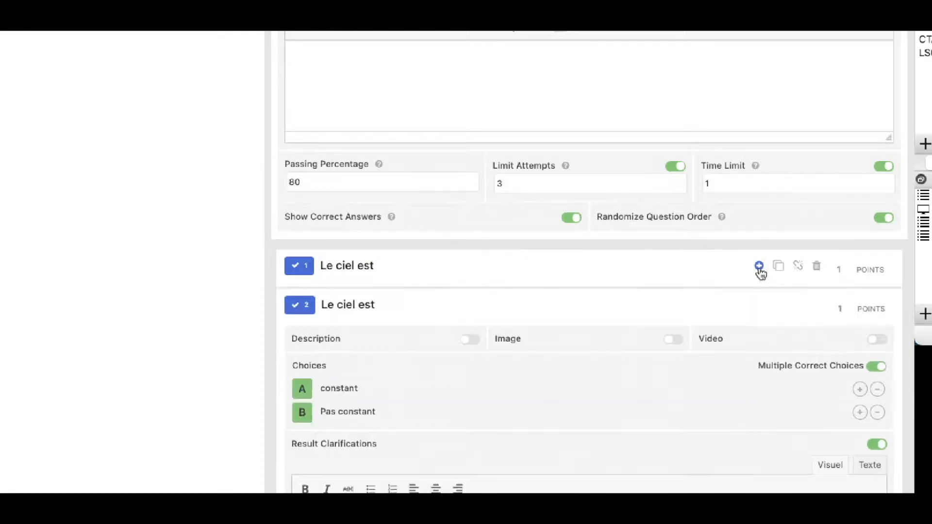
click(759, 306)
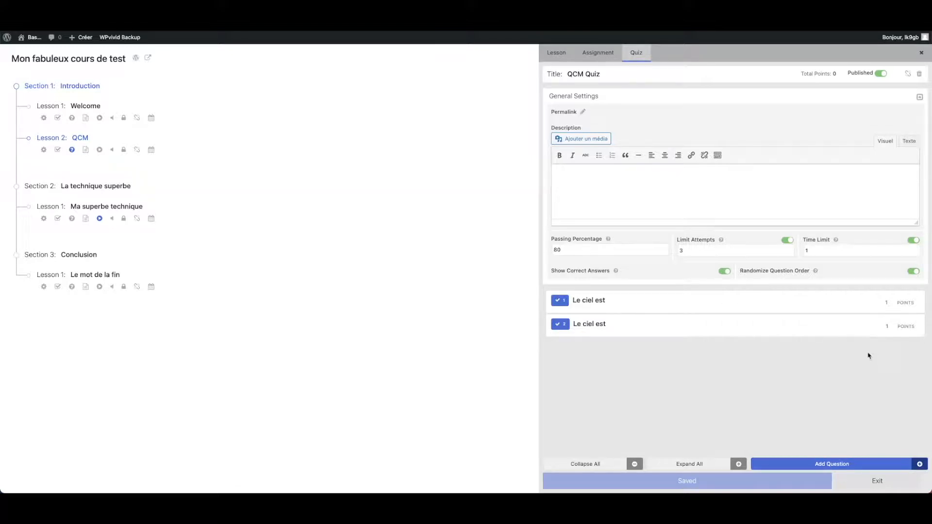
click(846, 466)
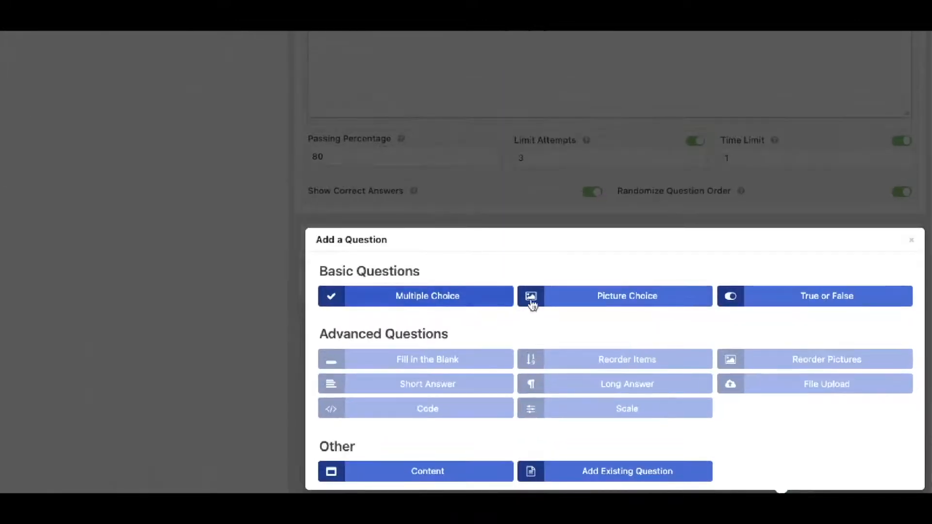
click(602, 297)
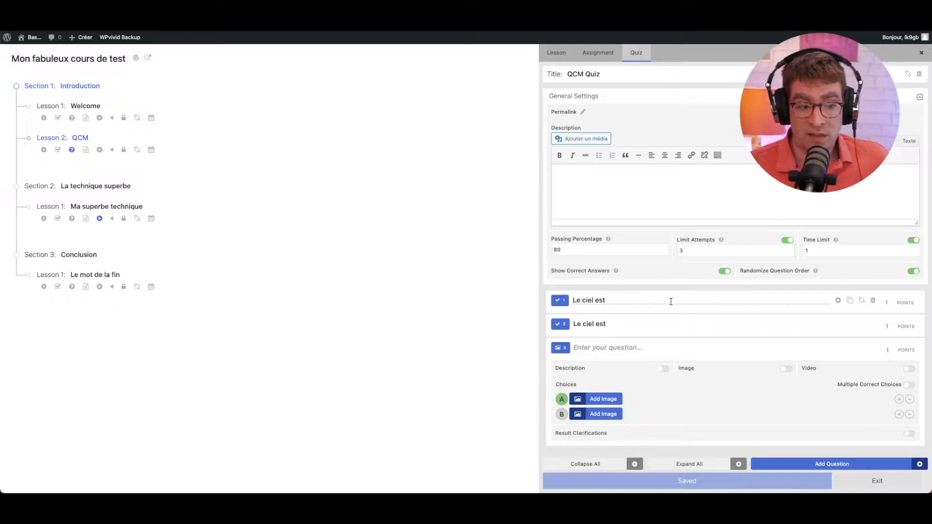
key(super+plus)
key(super+plus)
key(super+plus)
key(super+plus)
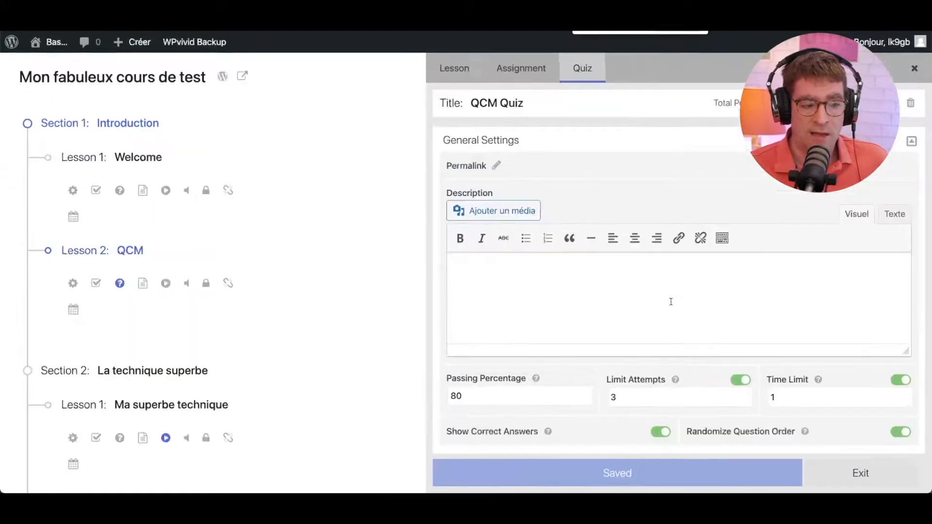
scroll(680, 366, down, 2)
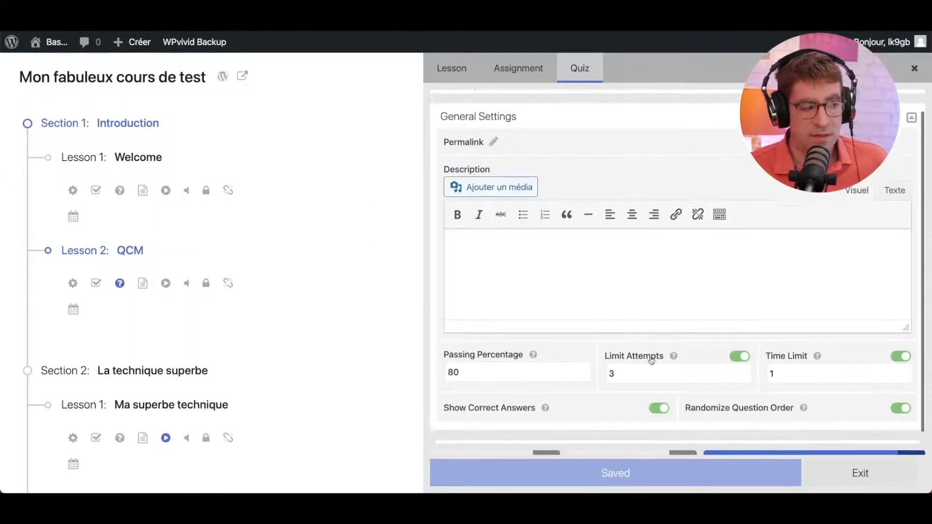
mouse_move(671, 346)
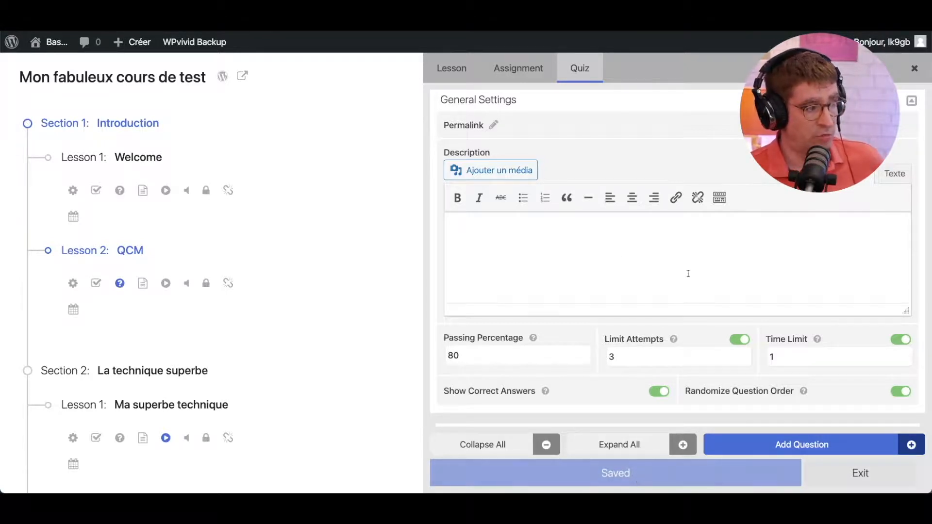
Close the quiz editor and open the settings of the lesson "Le mot de la fin" in the Conclusion section
click(915, 69)
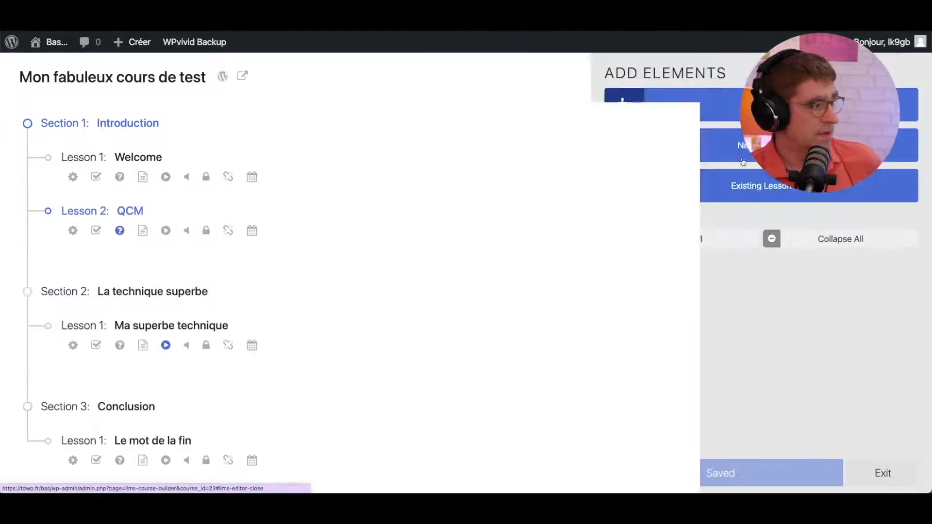
scroll(140, 370, down, 1)
click(141, 373)
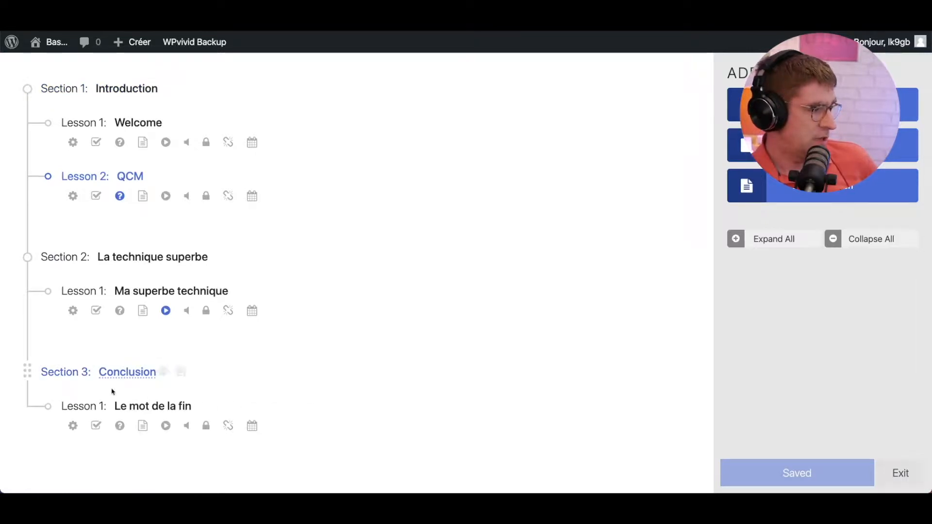
click(149, 405)
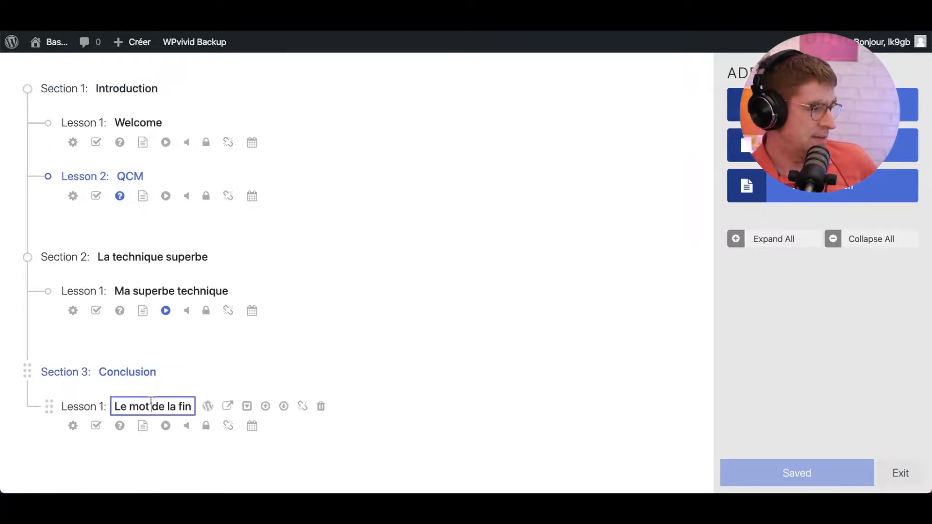
click(71, 426)
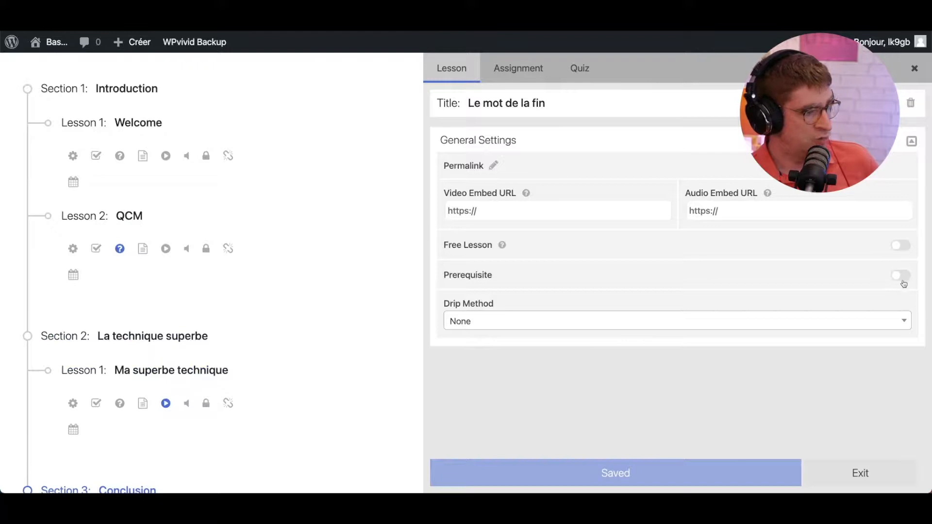
Enable a prerequisite for "Le mot de la fin", choose "Lesson 2: QCM" and save the course changes
click(901, 275)
click(616, 292)
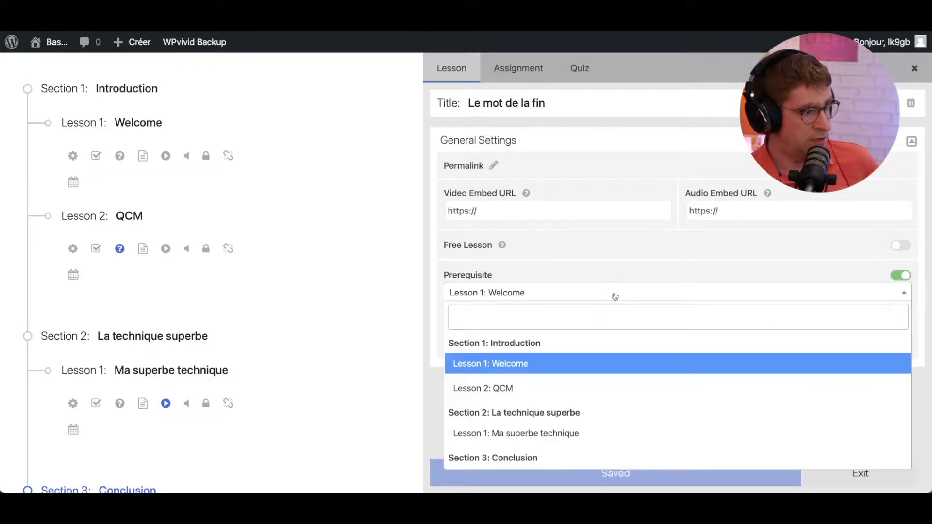
scroll(508, 416, down, 1)
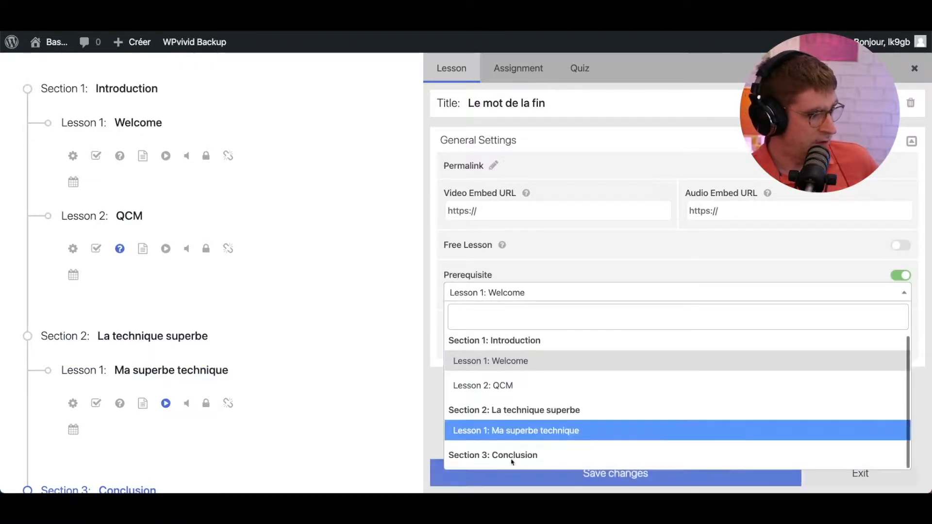
click(534, 385)
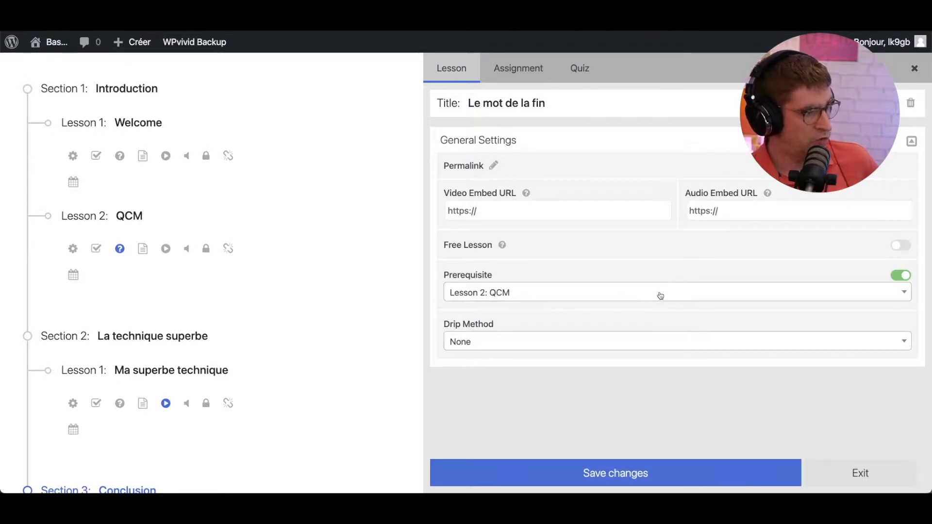
click(644, 474)
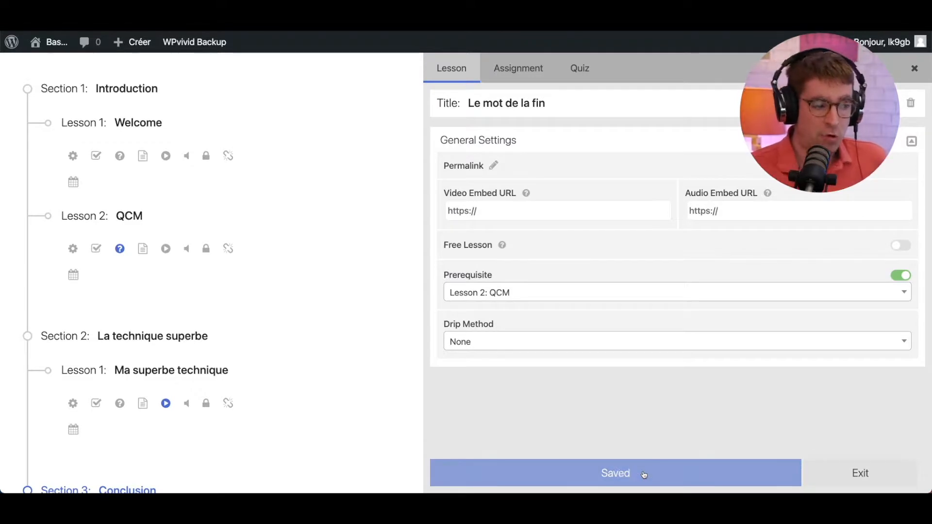